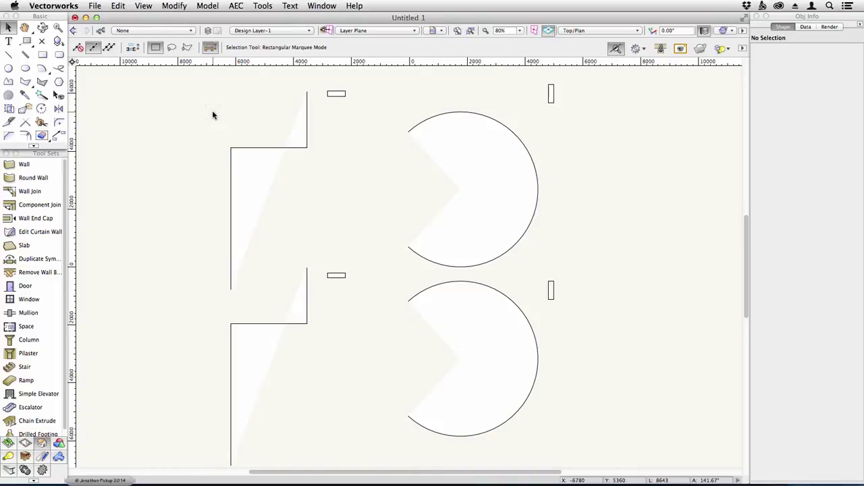
Step: Select the small top rectangle and the upper L-shaped polyline together
click(118, 6)
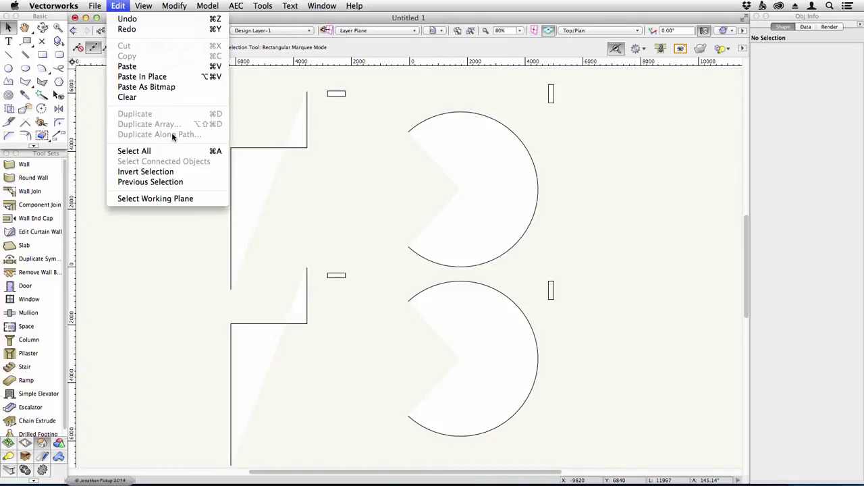
click(328, 118)
click(337, 93)
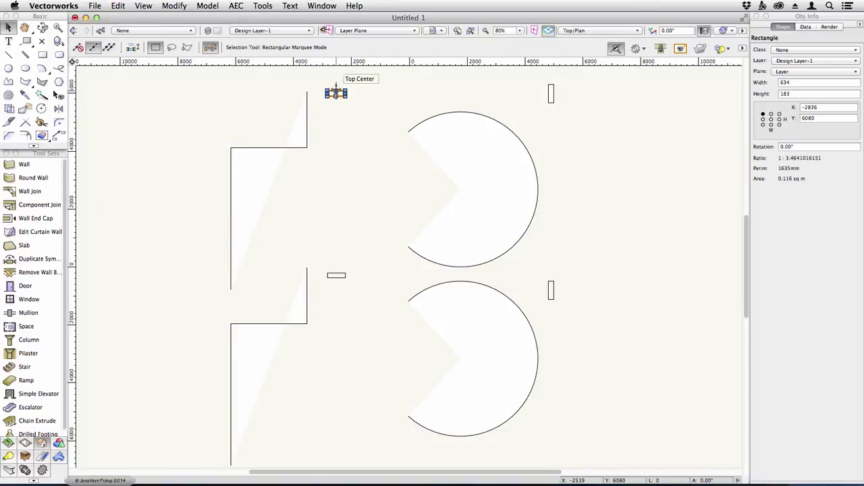
click(271, 148)
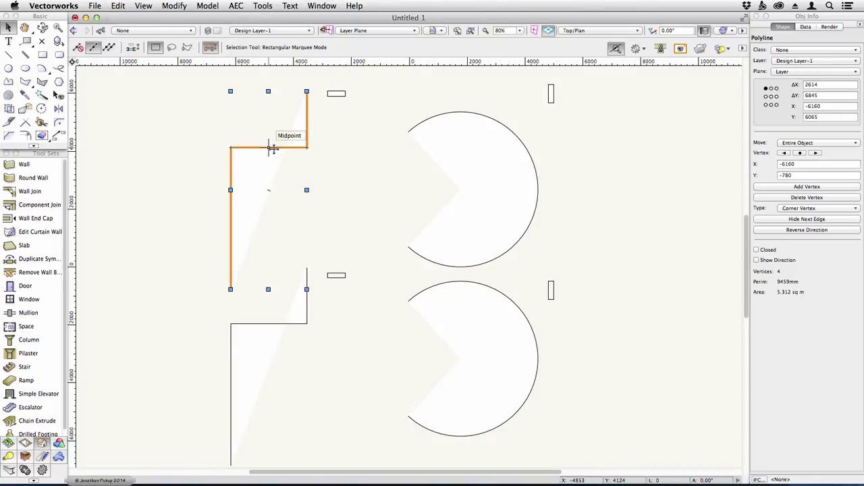
shift+click(337, 95)
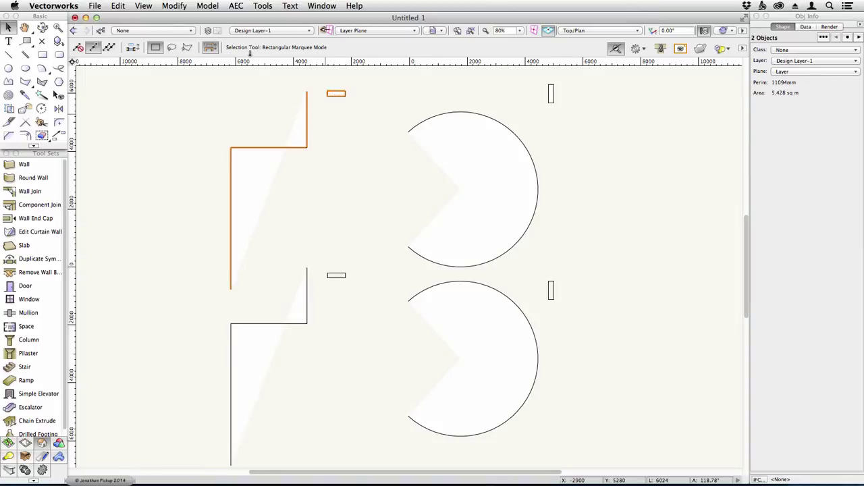
Step: In Duplicate Along Path, keep the L-shaped polyline as path with Fixed Distance 1200 and Start Offset 0
click(118, 5)
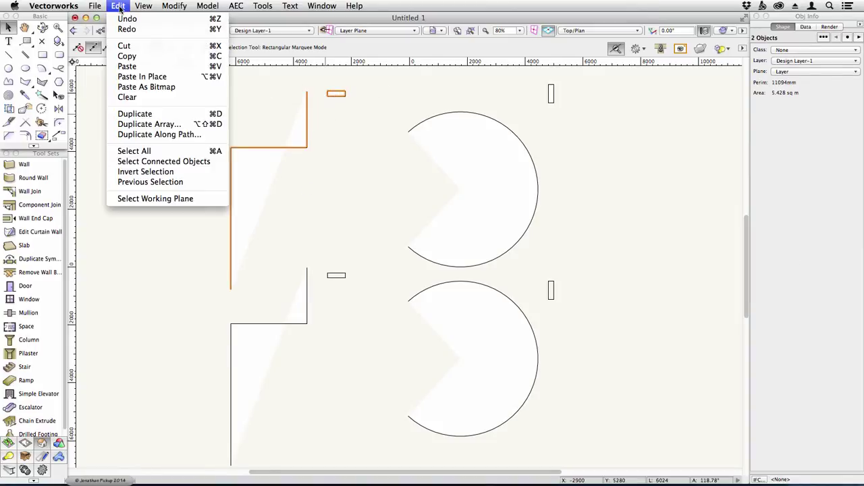
click(131, 135)
drag(443, 66, 532, 71)
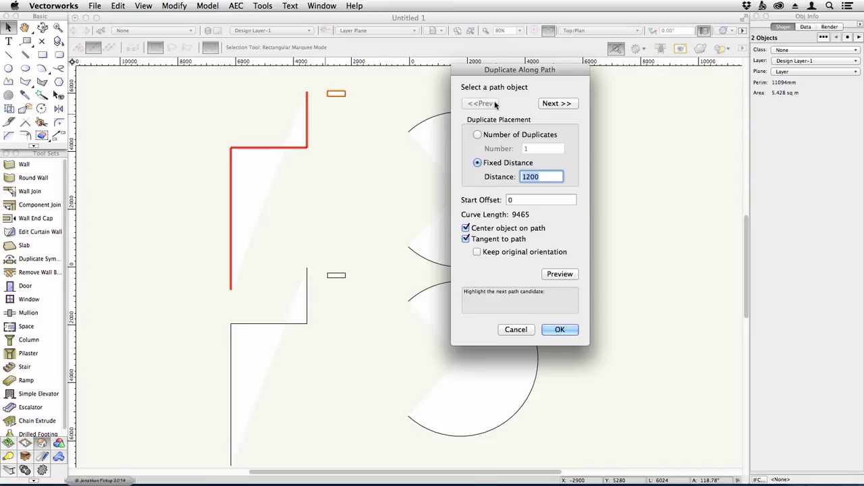
click(555, 104)
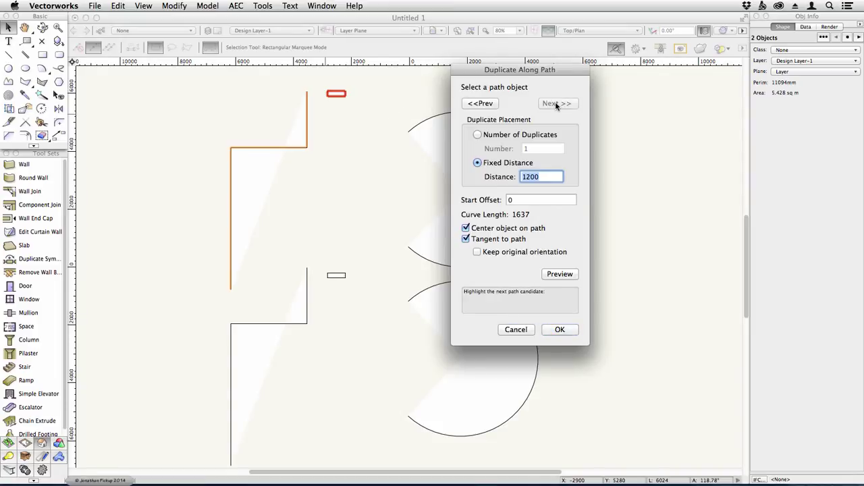
click(480, 104)
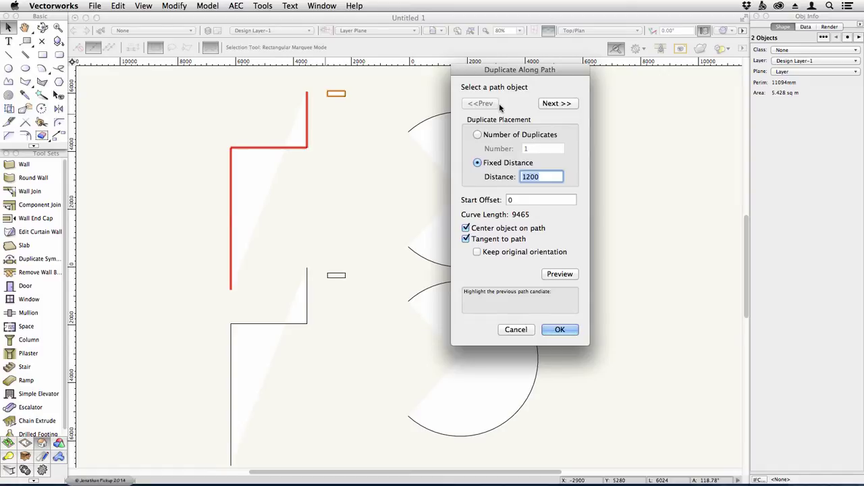
click(478, 135)
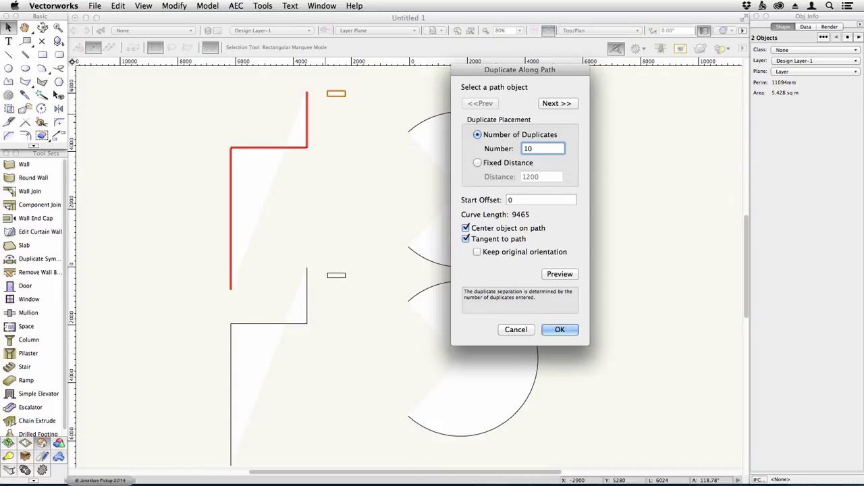
key(Tab)
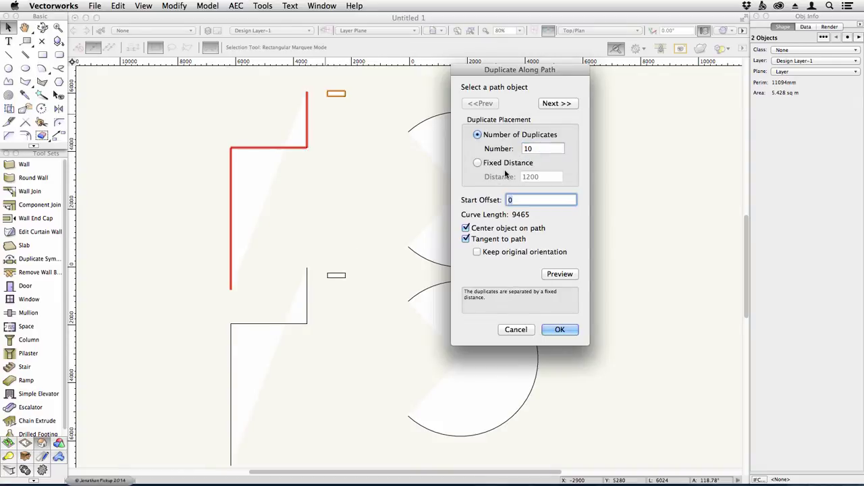
click(507, 165)
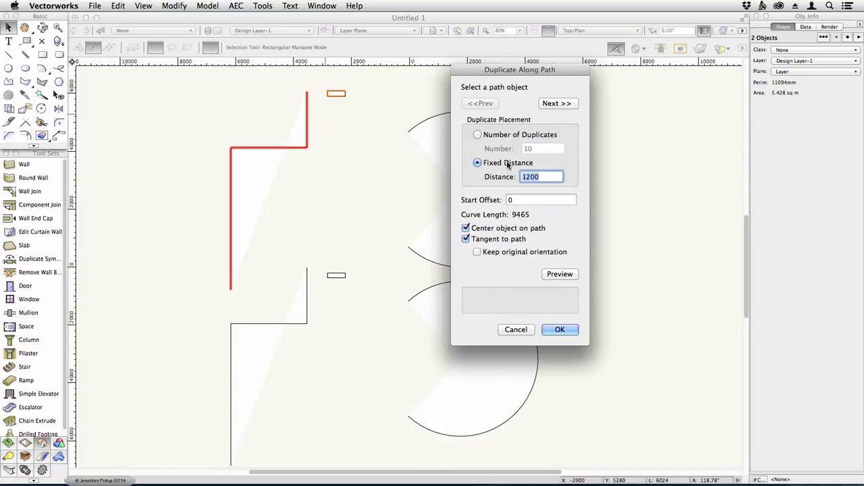
click(517, 200)
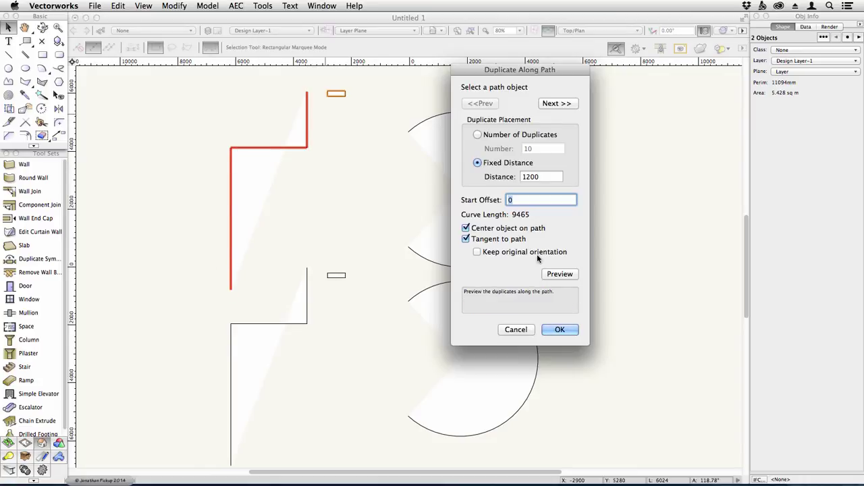
Step: Preview the copies with Tangent to path off, then on again
click(559, 274)
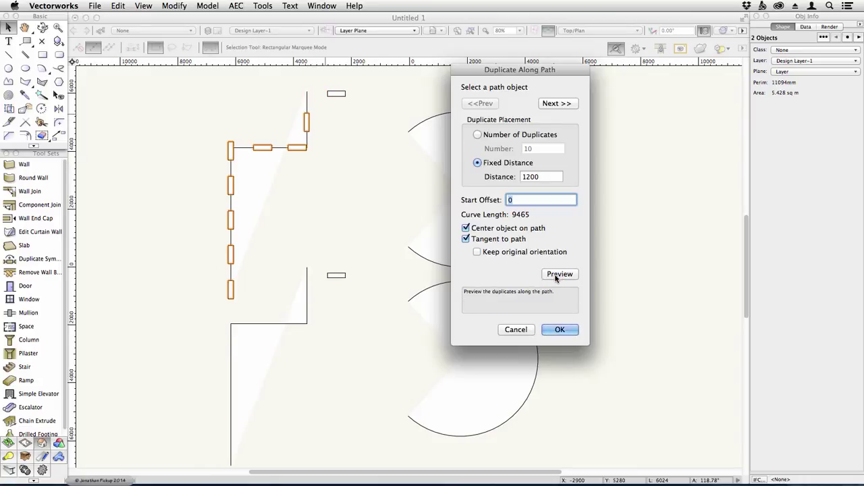
click(489, 240)
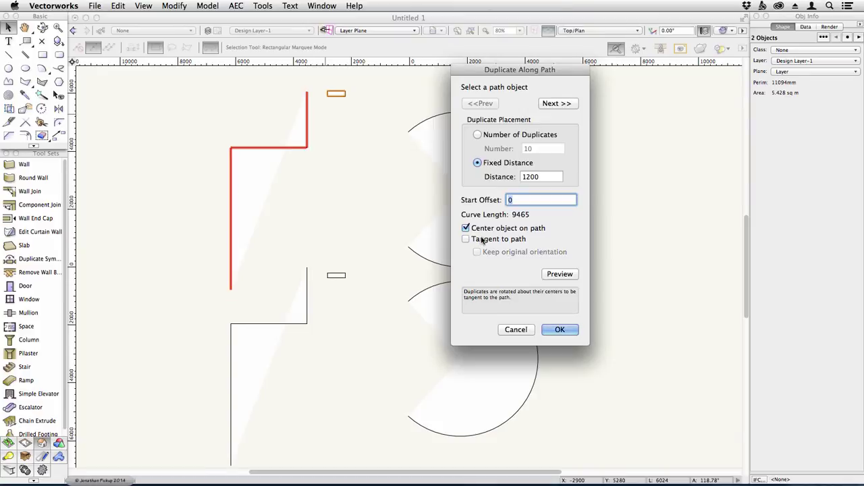
click(560, 275)
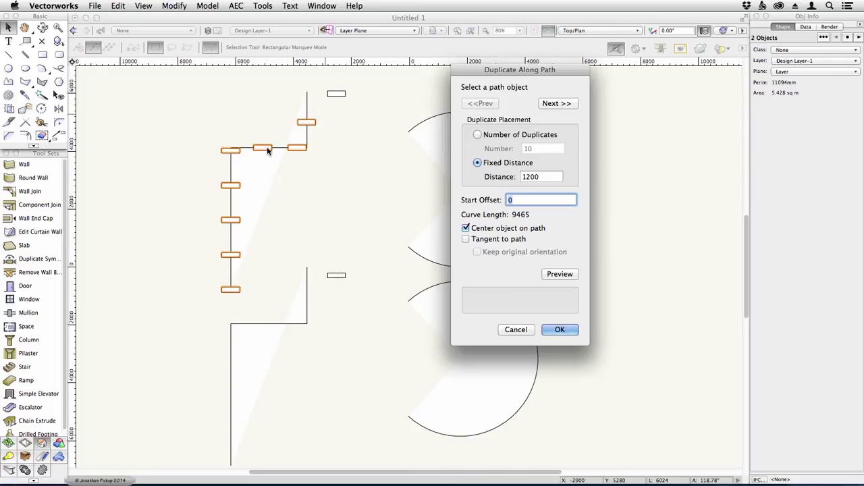
click(466, 239)
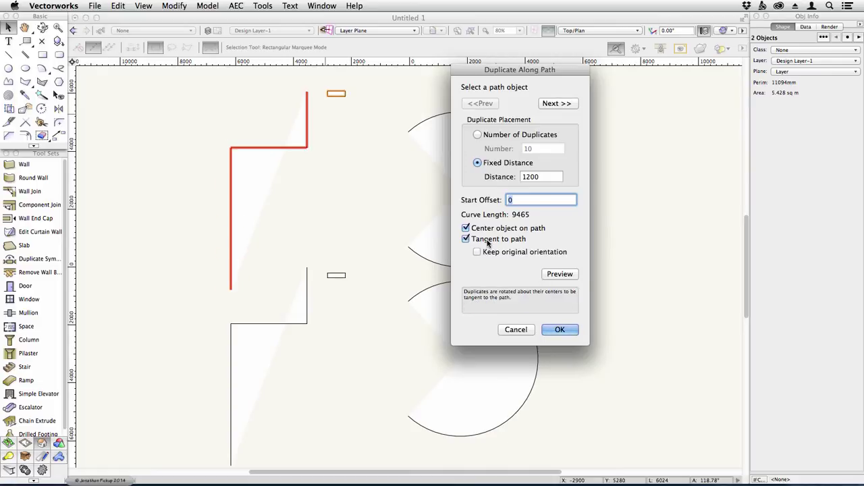
click(562, 275)
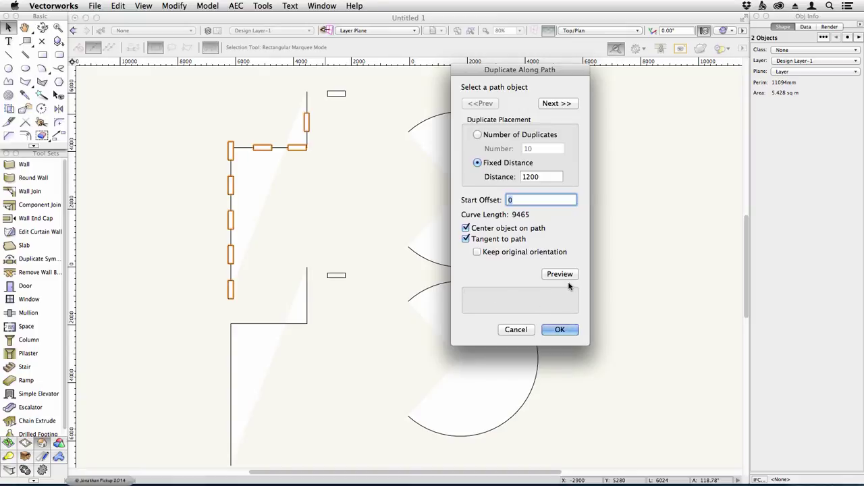
Step: Create the copies along the L-shaped polyline, then select the tall rectangle and the upper arc
click(561, 330)
click(550, 95)
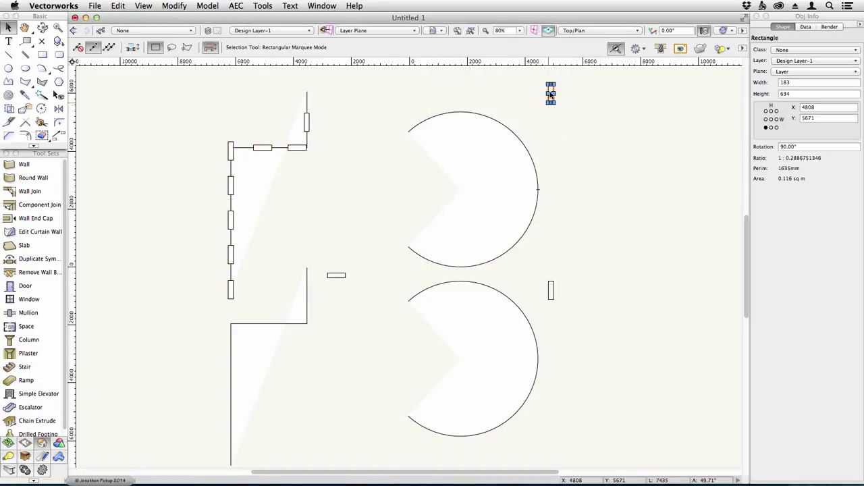
shift+click(498, 155)
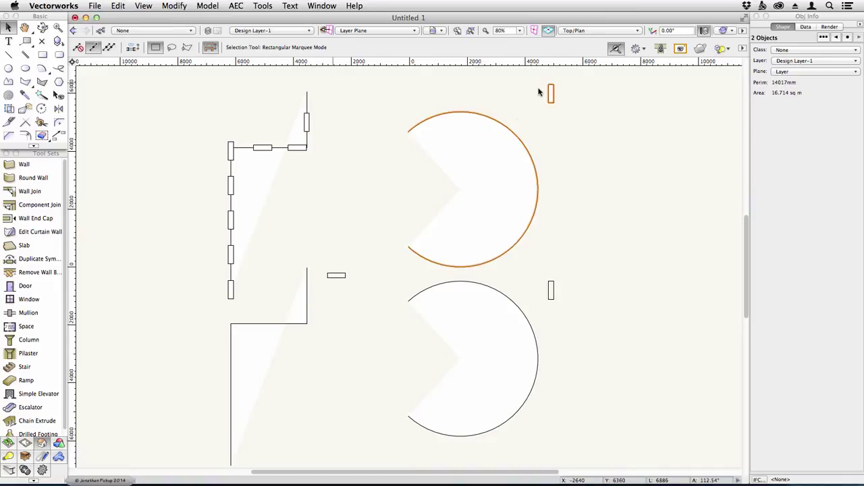
Step: Duplicate the rectangle every 1200 around the upper arc, checking the preview before confirming
click(116, 5)
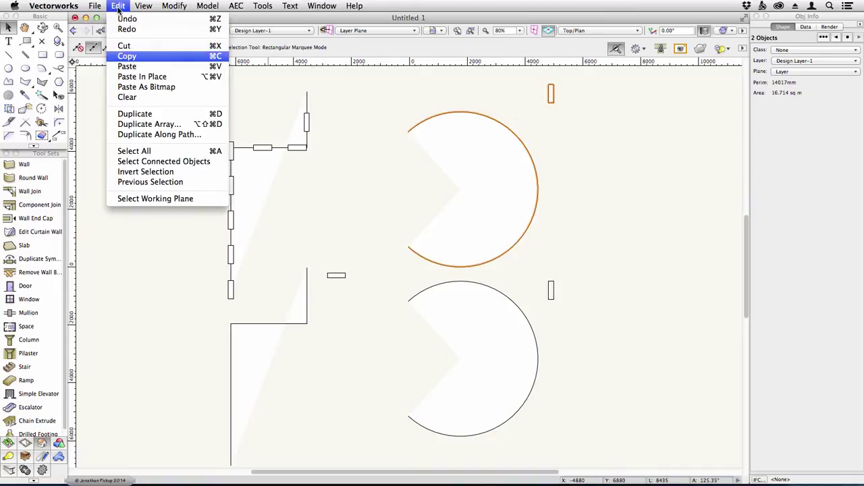
click(168, 135)
click(471, 270)
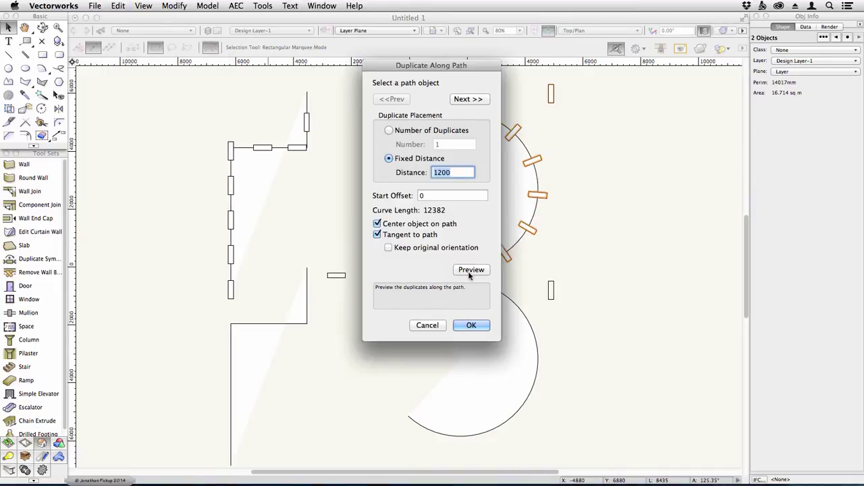
drag(439, 65, 189, 77)
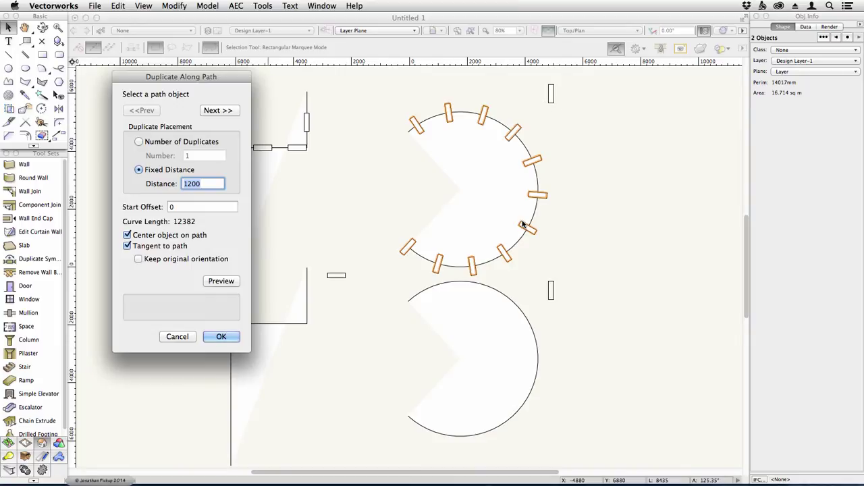
click(221, 336)
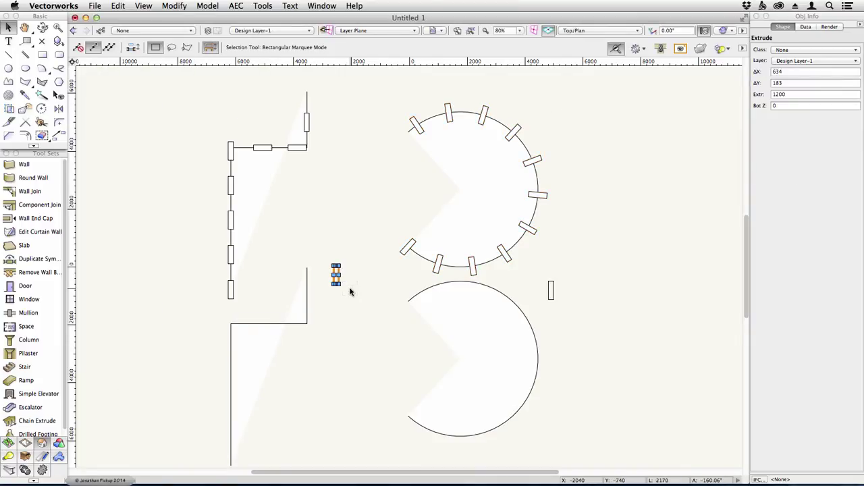
Step: Set Duplicate Along Path for the lower L-shaped polyline to 12 duplicates and preview
shift+click(296, 321)
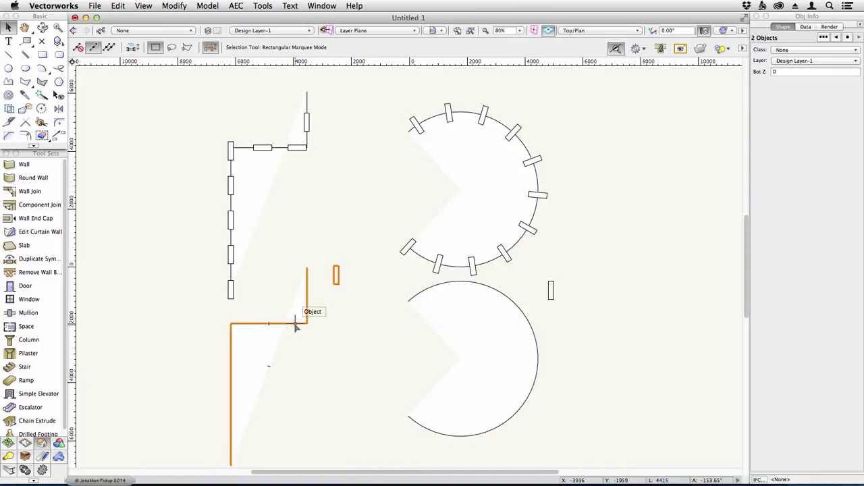
click(144, 6)
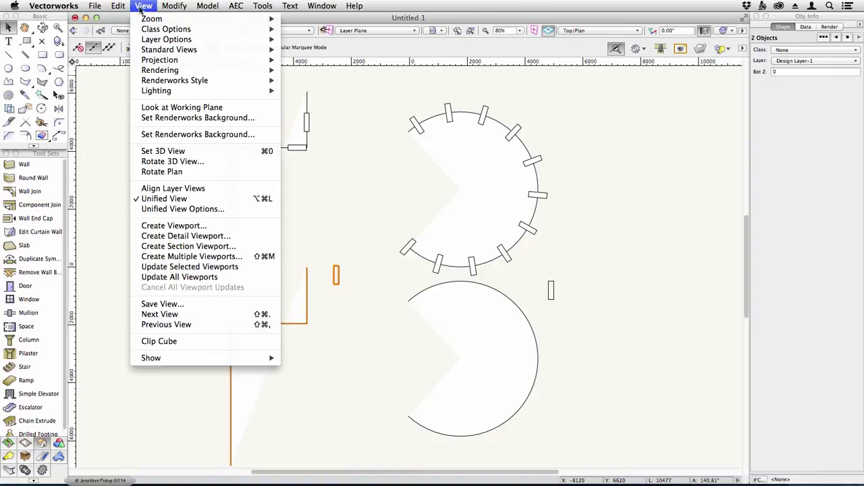
click(140, 133)
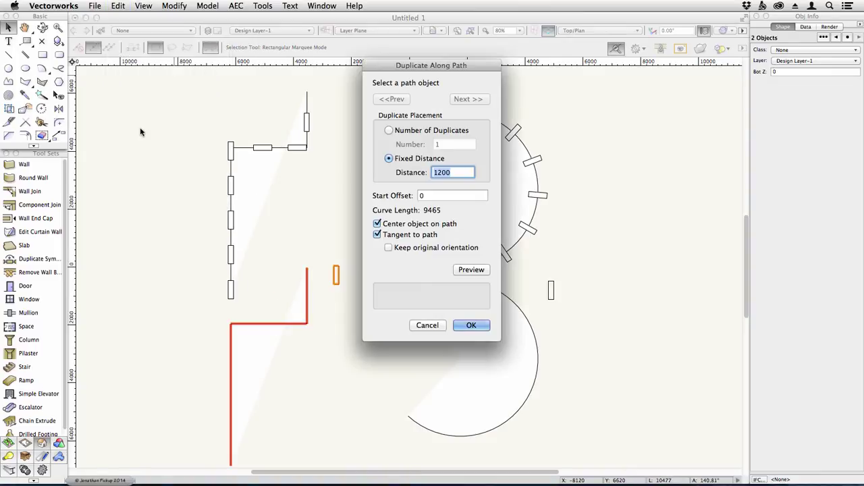
click(389, 129)
text(1)
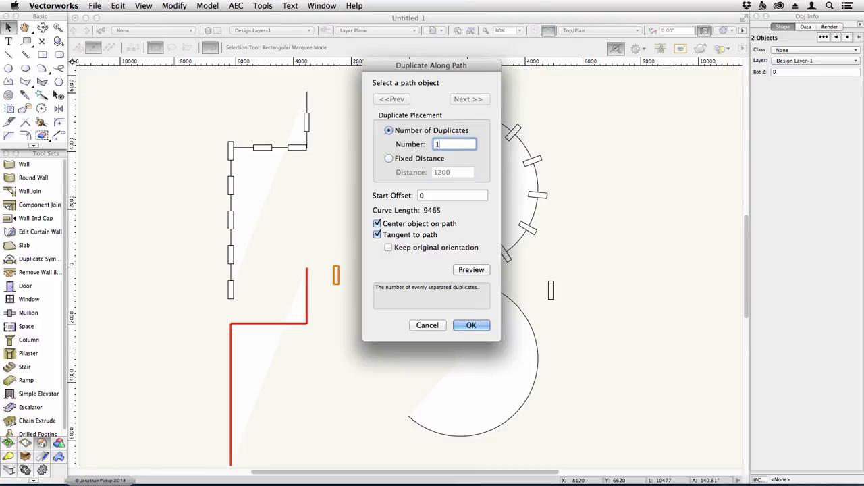
text(2)
click(471, 270)
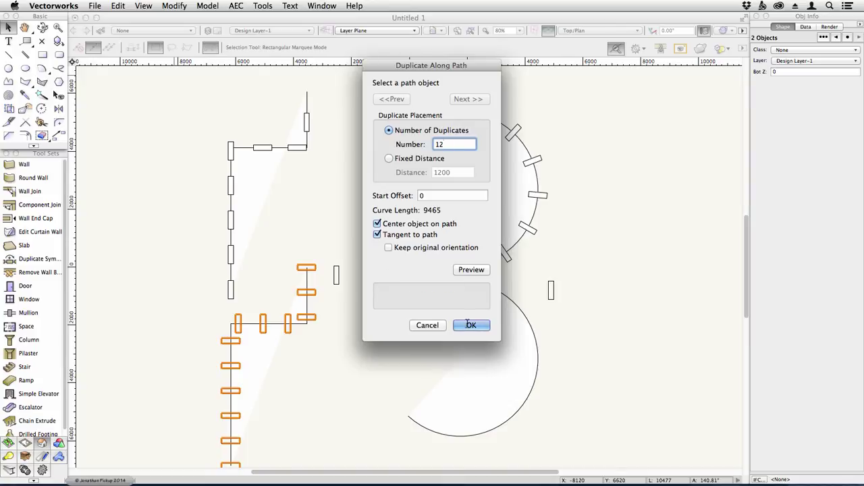
Step: Change the count to 10 duplicates, preview, and create the copies
double_click(452, 143)
text(10)
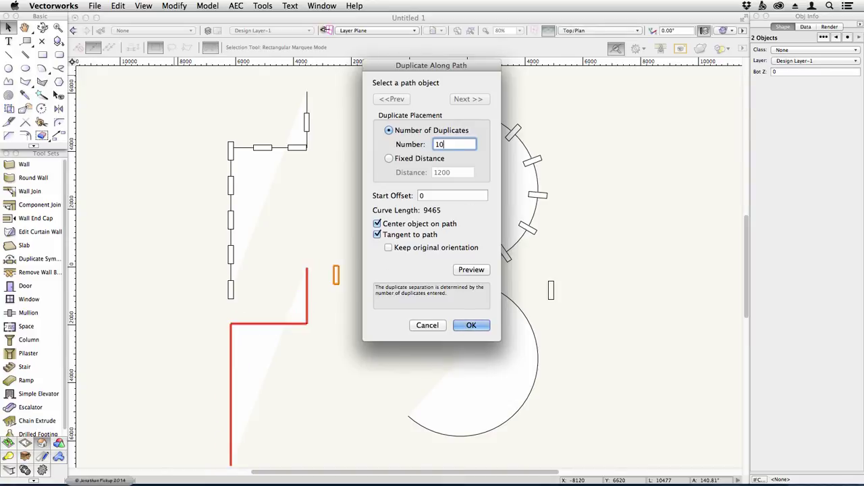
click(471, 270)
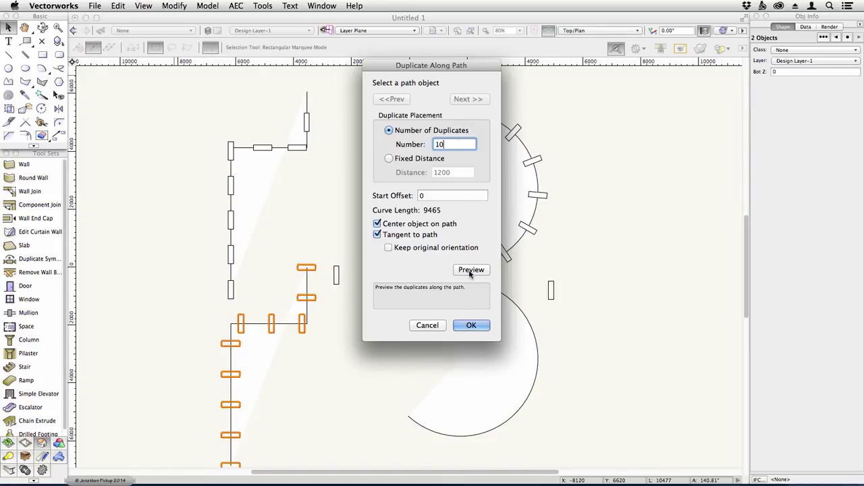
click(467, 326)
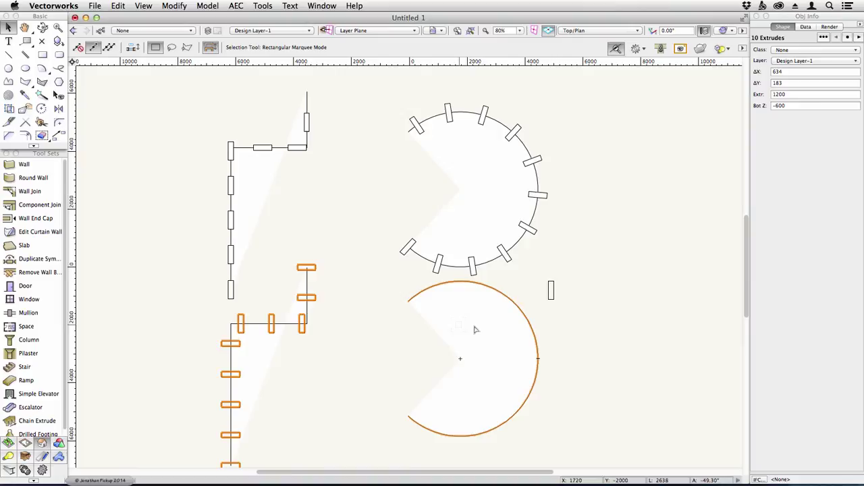
Step: Select the small rectangle with the lower arc and bring up Duplicate Along Path
click(551, 290)
shift+click(521, 309)
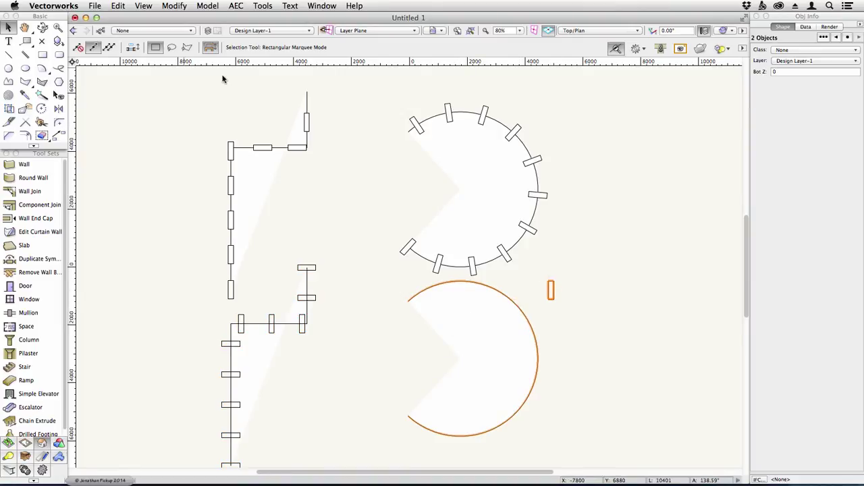
click(174, 6)
mouse_move(120, 6)
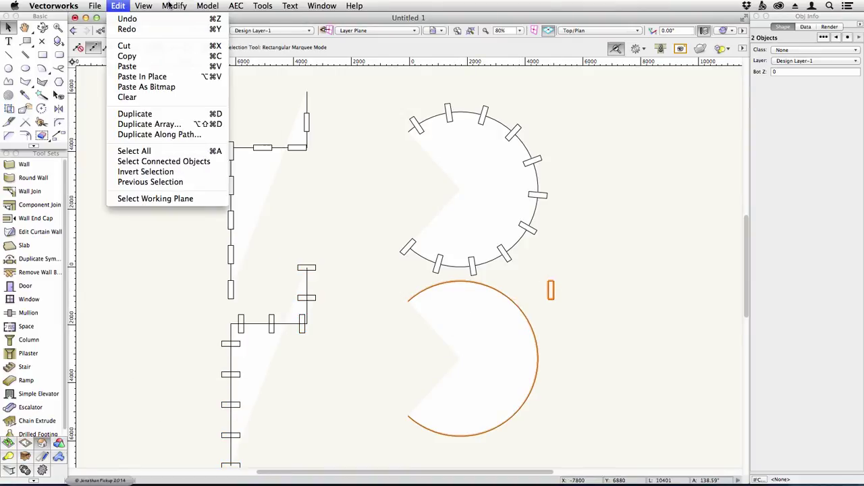
click(140, 135)
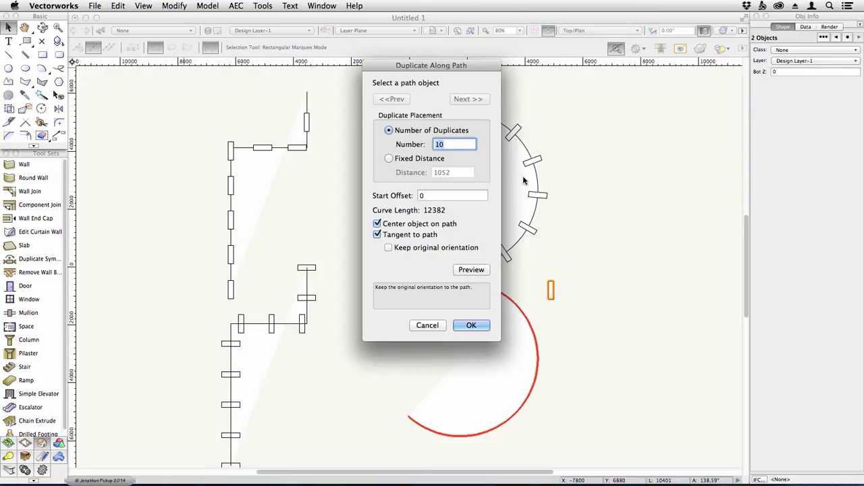
Step: Compare copies off the path and centred on it, then create ten centred copies
click(378, 223)
click(467, 270)
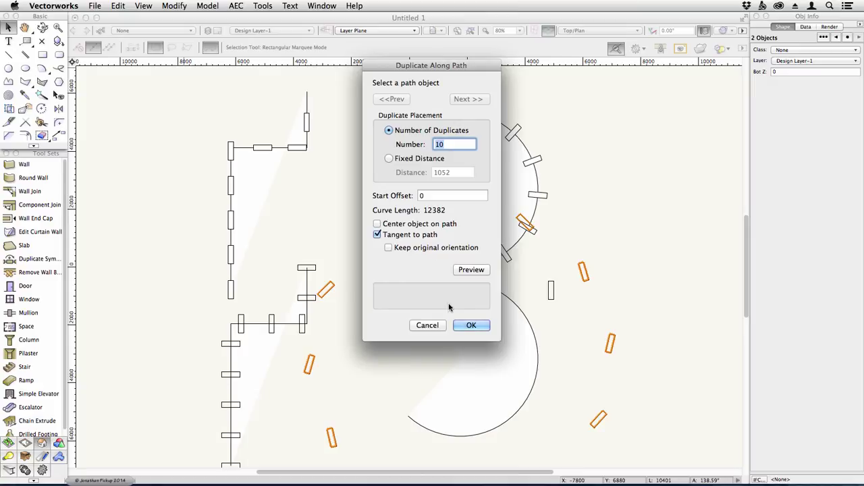
click(413, 224)
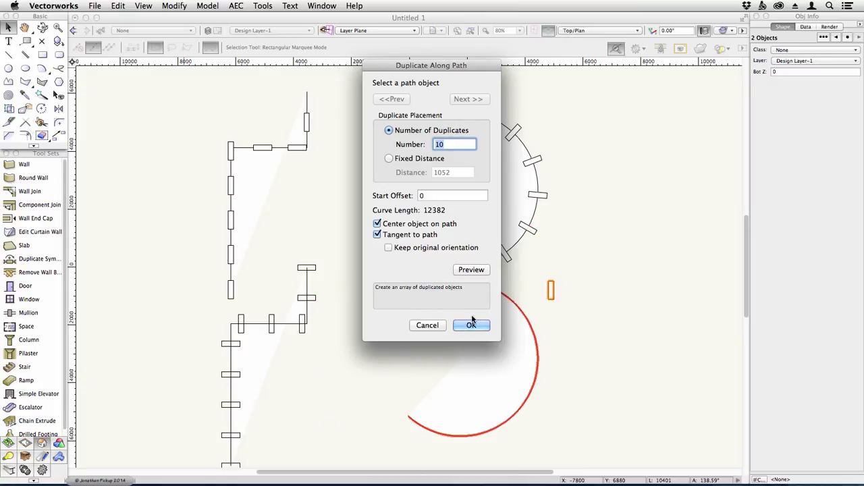
click(471, 269)
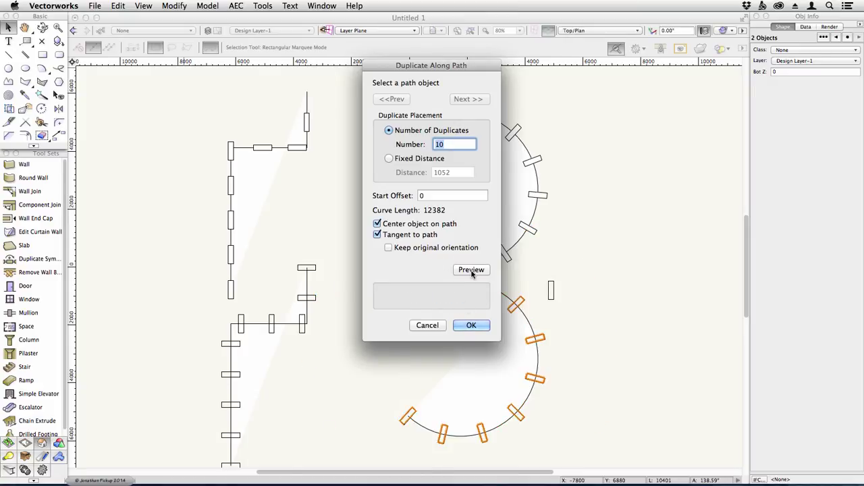
click(471, 325)
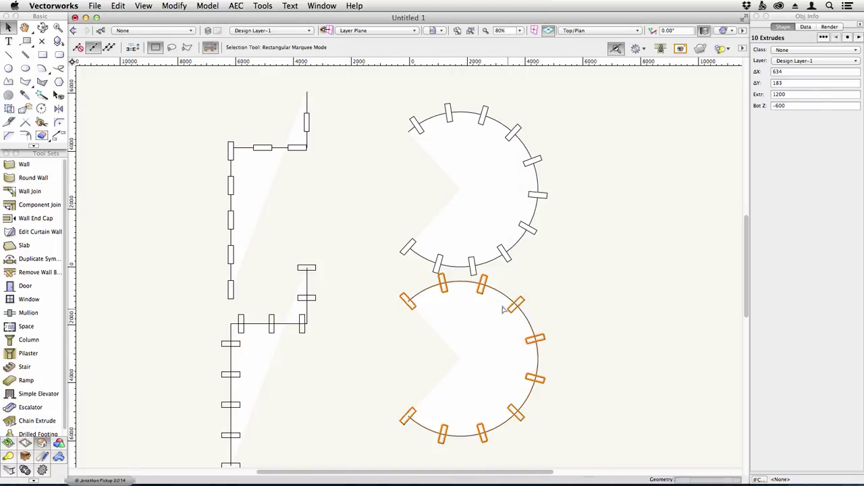
Step: Switch to Right Isometric view and change the extrudes' Bot Z from -600 to 0
key(3)
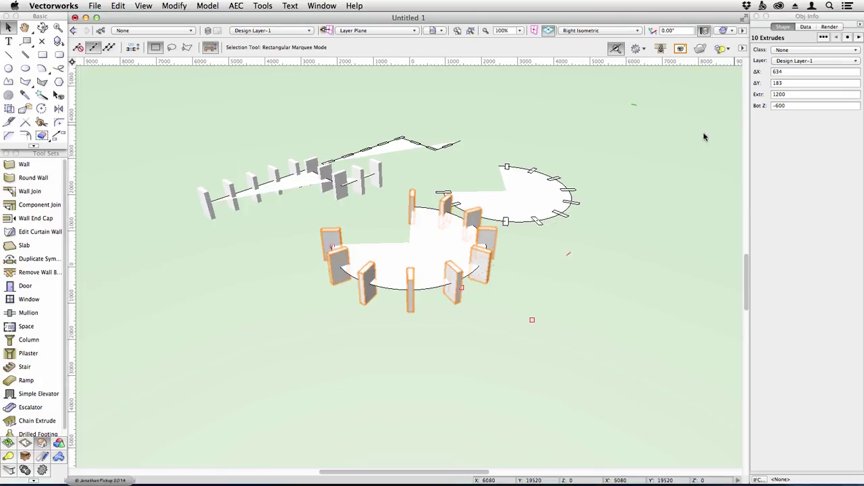
click(790, 107)
double_click(787, 106)
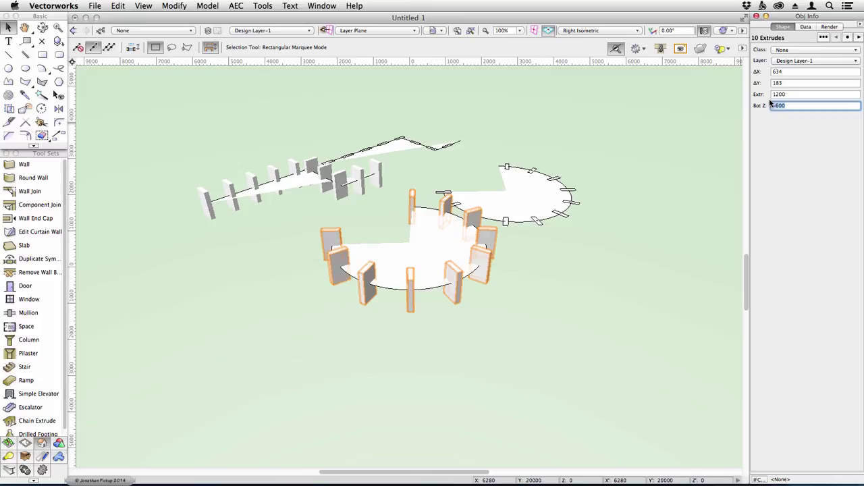
key(Return)
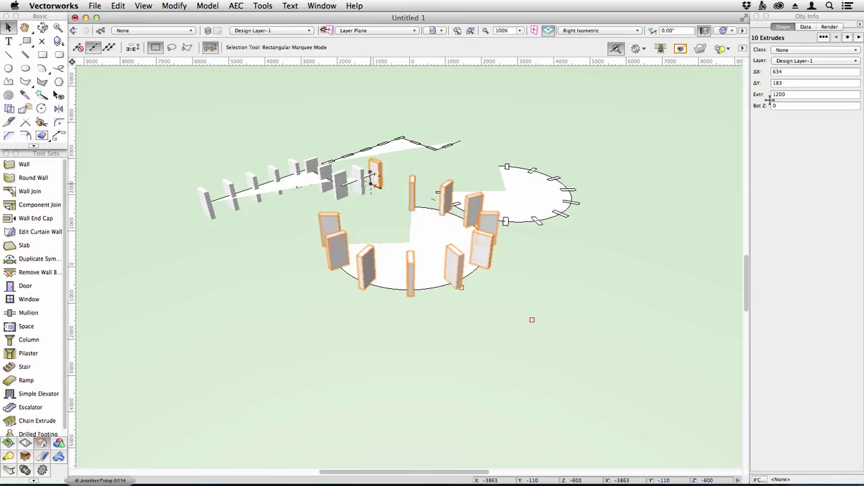